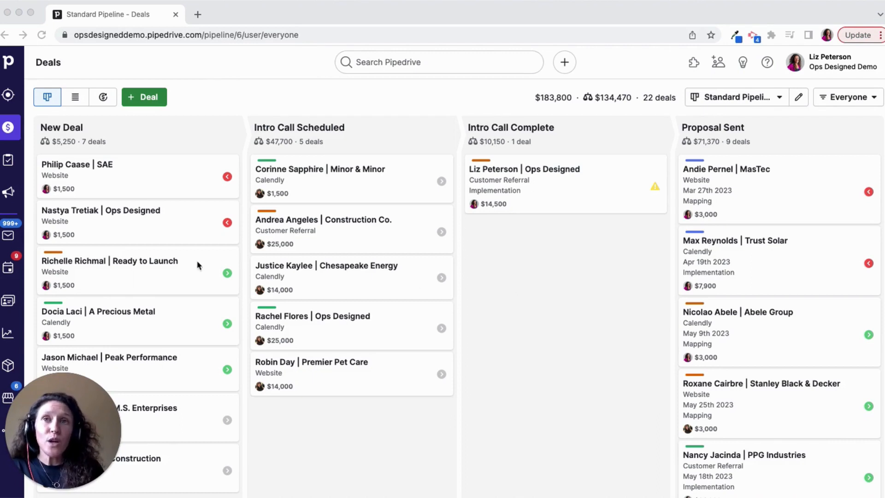
- Open the activities list and show only the overdue activities
click(14, 306)
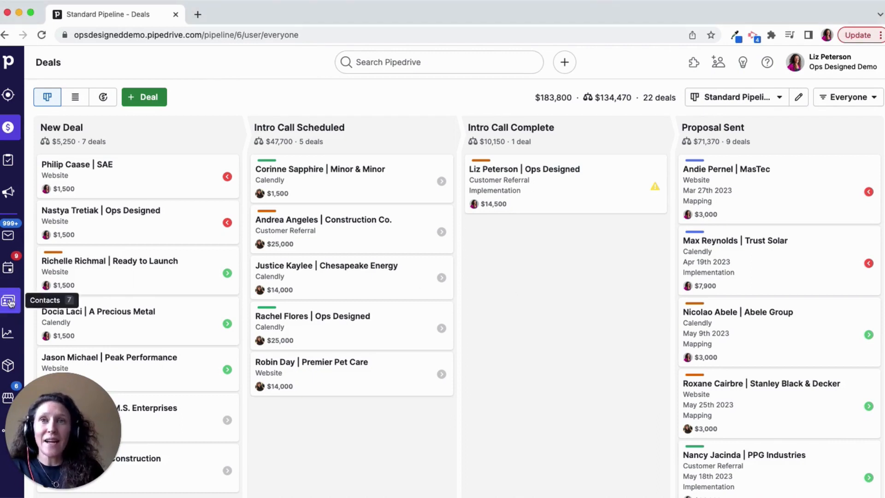
click(11, 272)
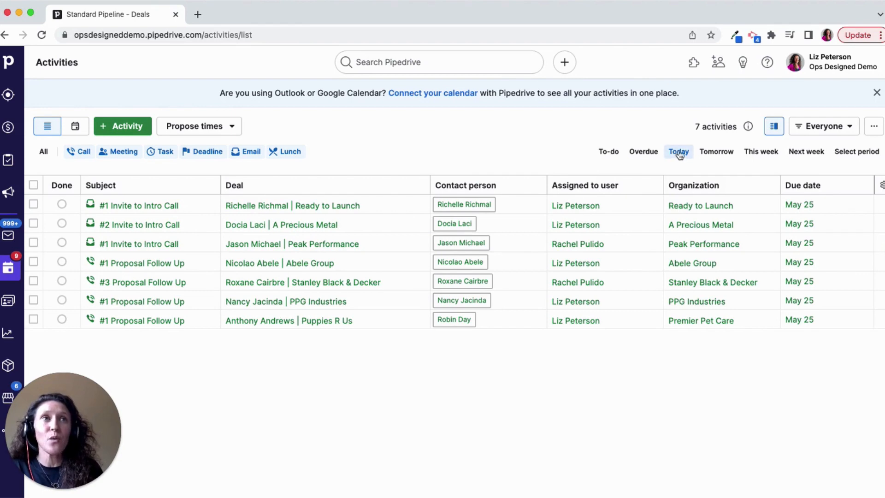
click(654, 155)
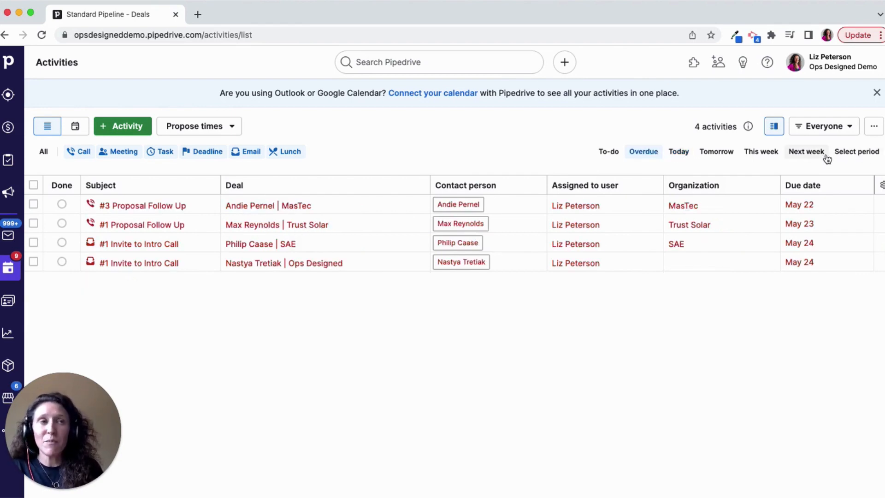
- Filter the activities to those assigned to the current user and due today
click(825, 131)
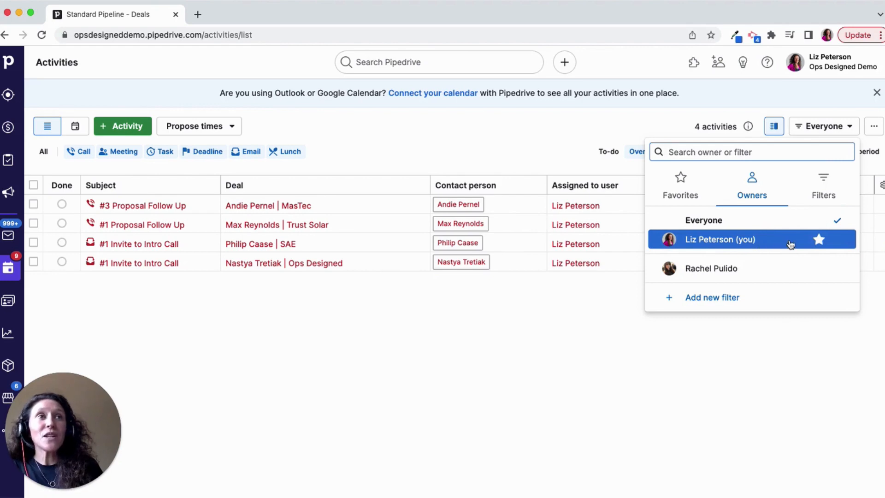
click(753, 245)
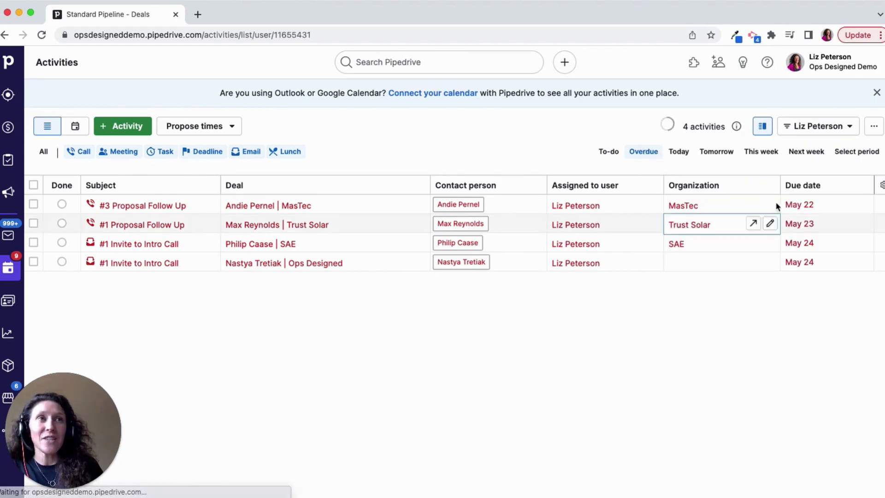
click(682, 153)
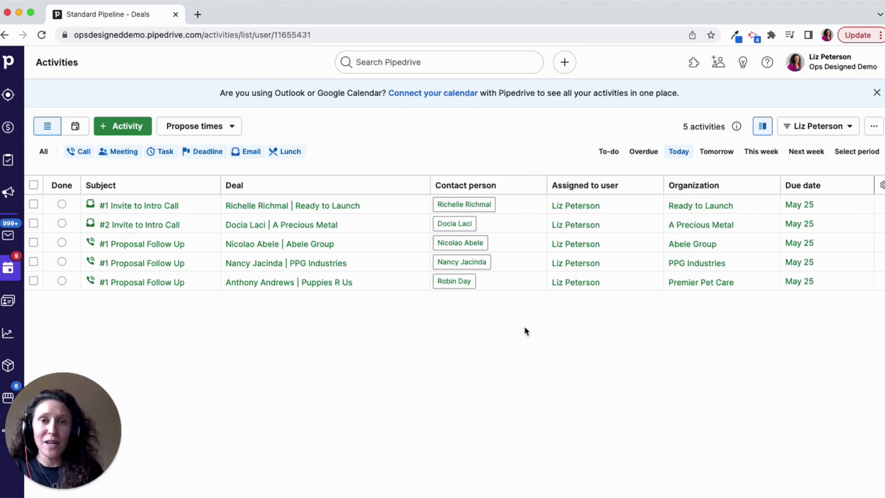
- Hide the Assigned to user column in the activities list
click(880, 186)
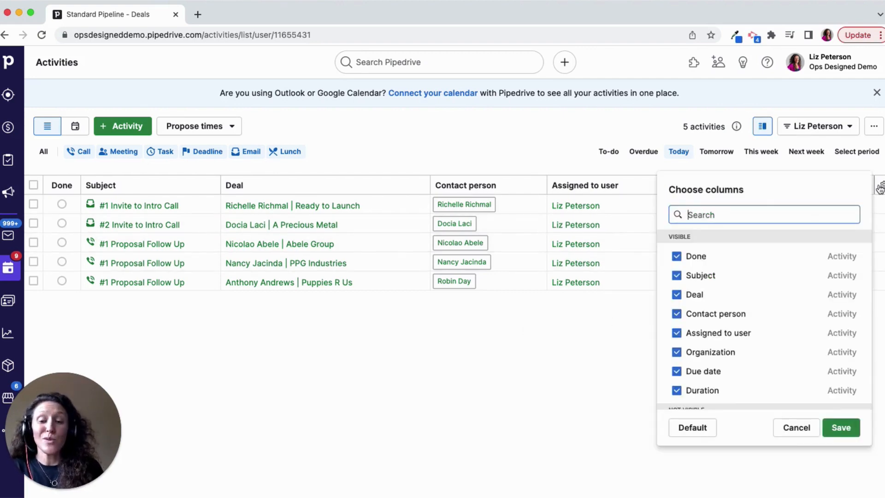
text(assi)
click(689, 259)
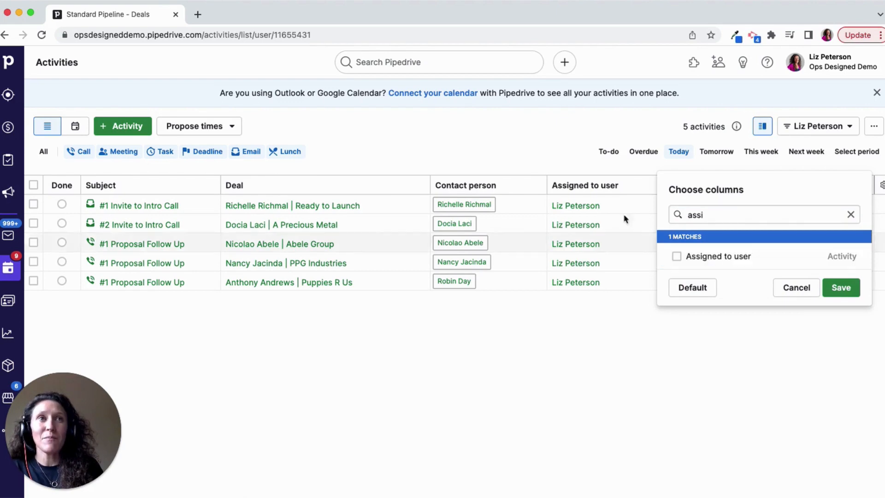
click(836, 292)
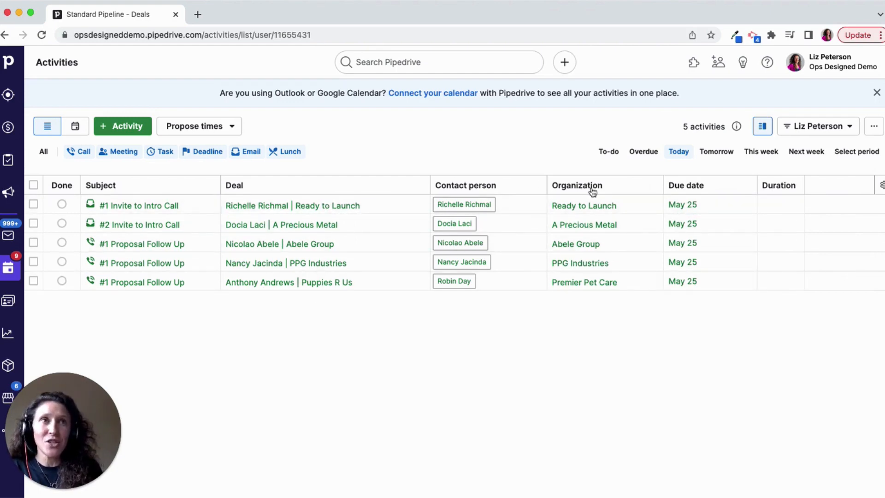
- Remove the activity's Organization and Contact person columns from the activities list
click(879, 187)
text(org)
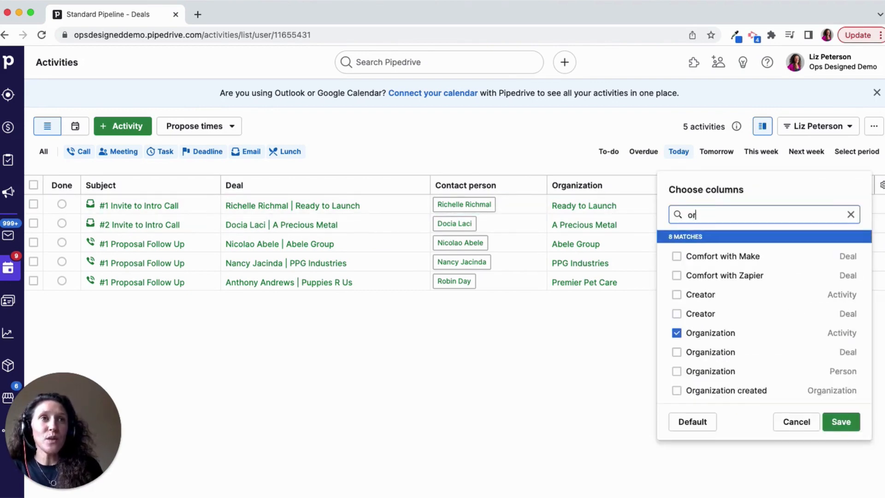
double_click(689, 214)
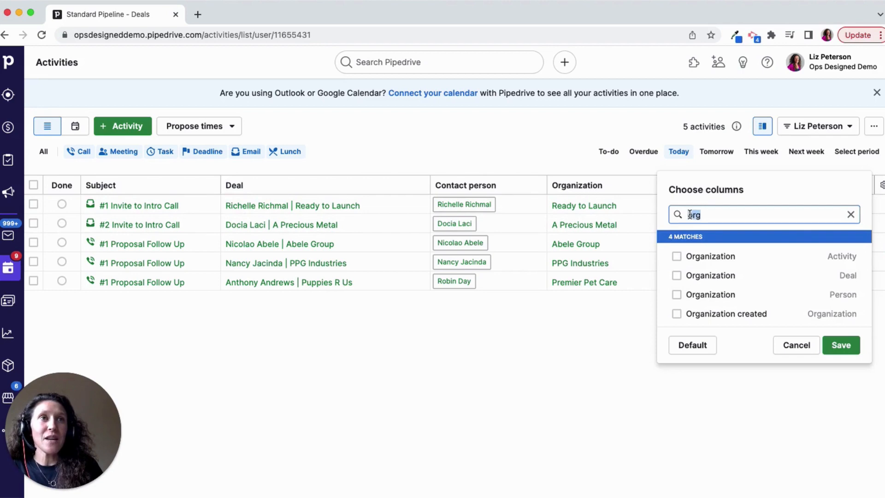
text(per)
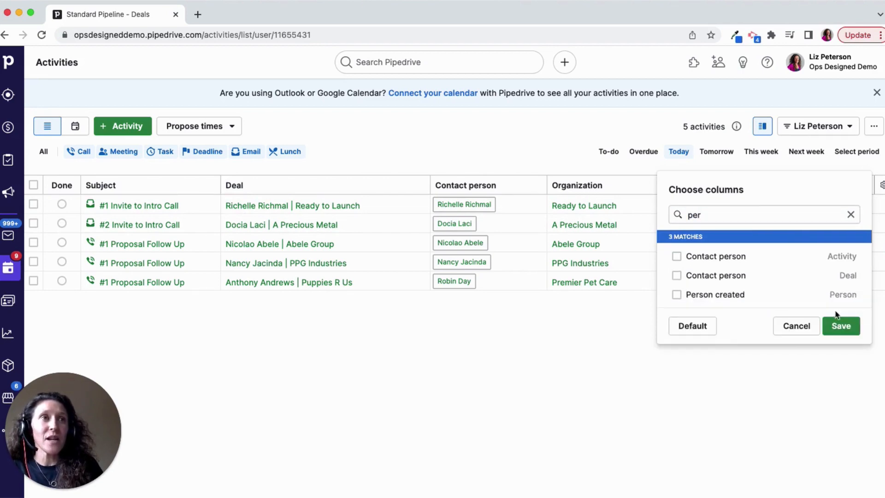
click(842, 326)
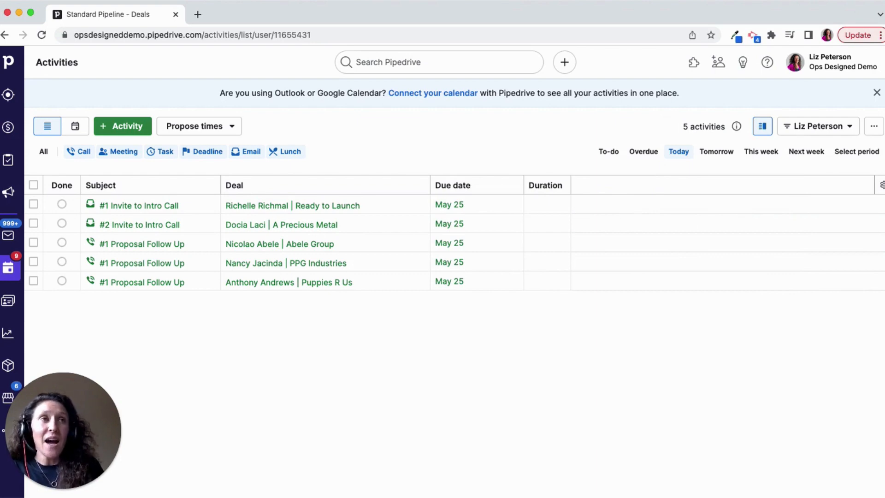
- Add the deal fields Stage, Value and Label as columns in the activities list
click(882, 186)
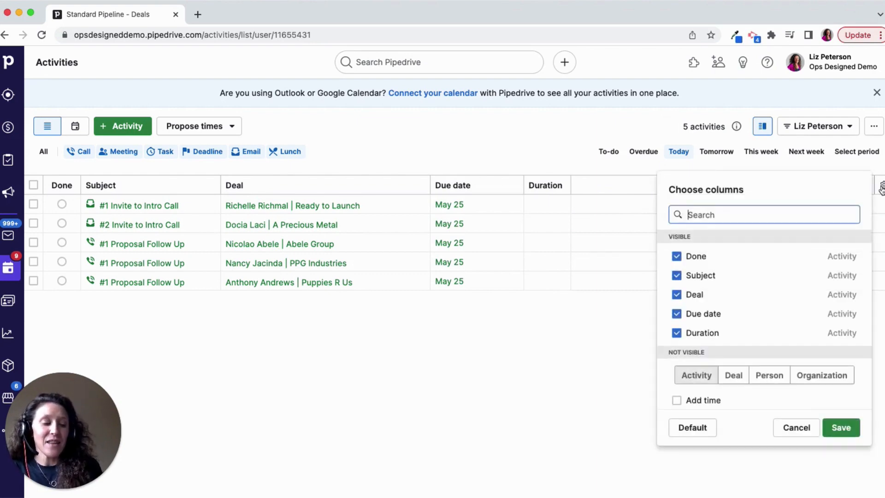
text(stage)
click(697, 275)
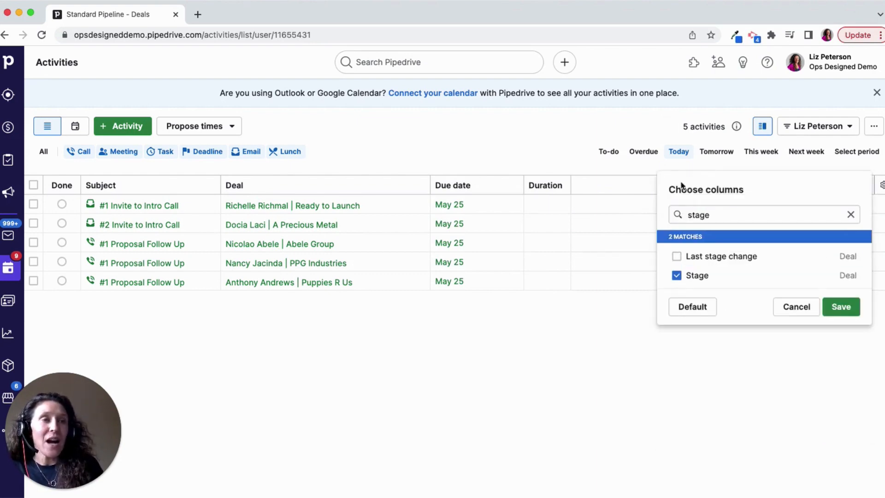
double_click(693, 213)
text(val)
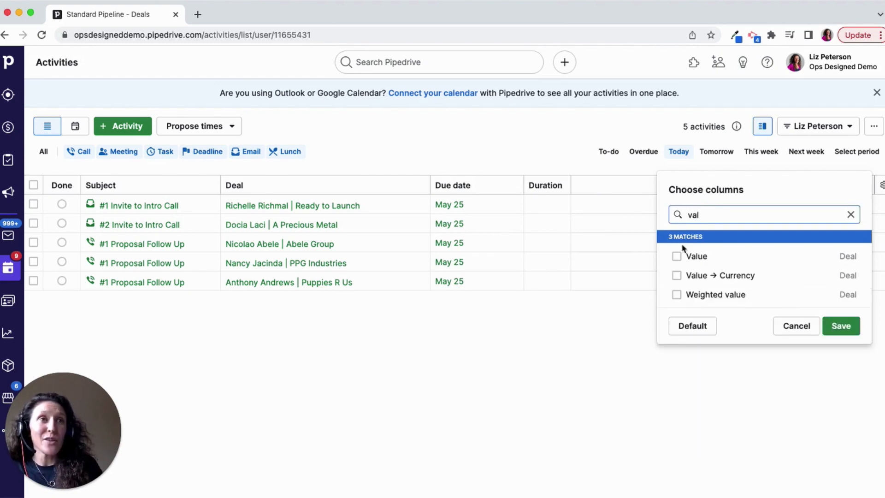
click(681, 256)
double_click(694, 214)
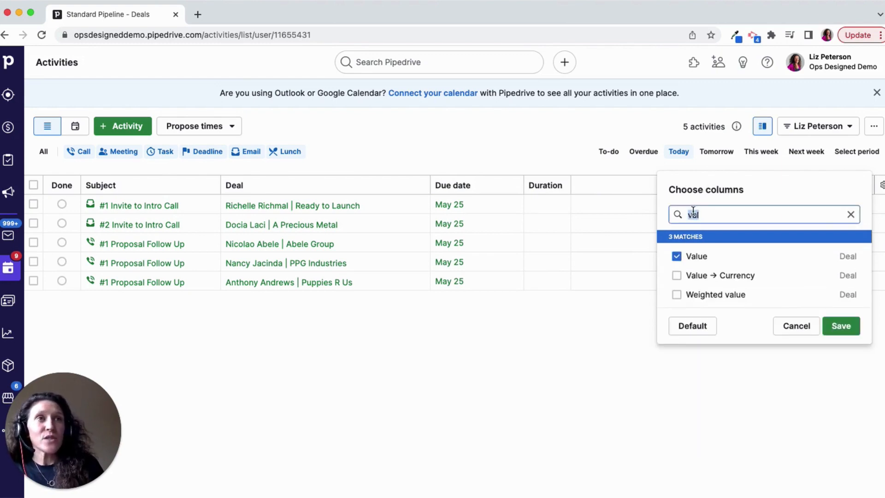
text(label)
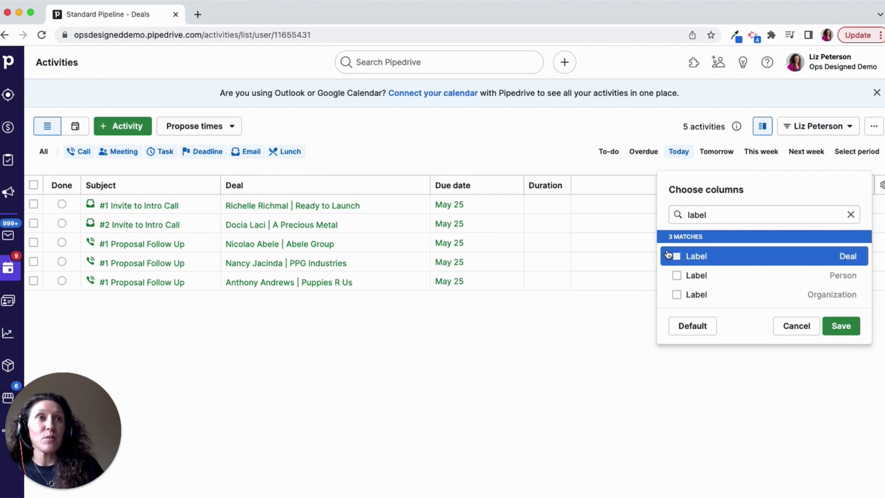
click(669, 255)
click(842, 326)
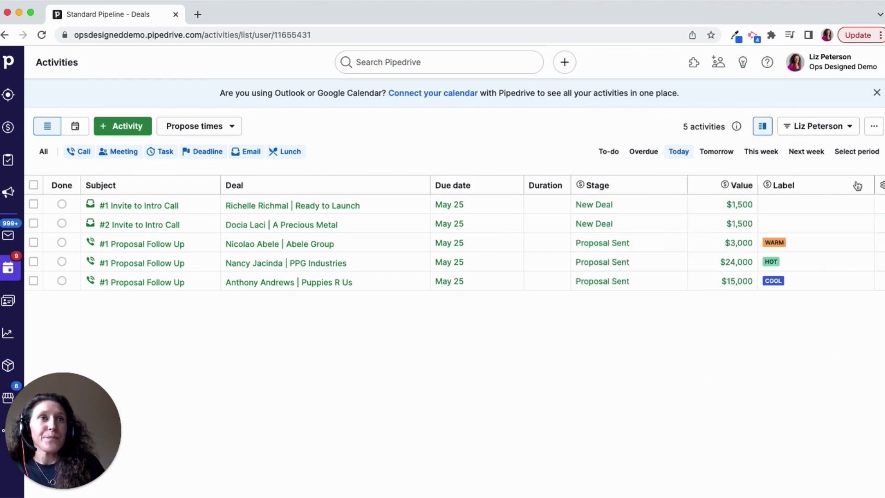
- Hide the Duration column in the activities list
click(882, 186)
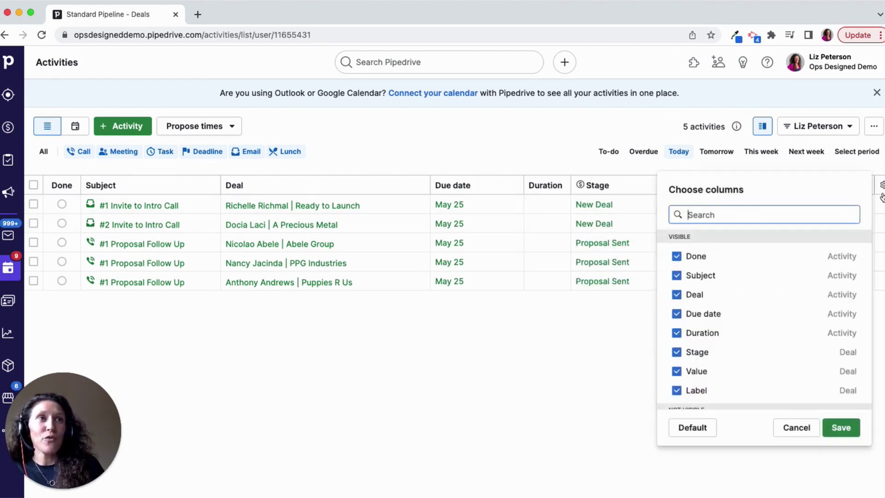
text(dura)
click(676, 256)
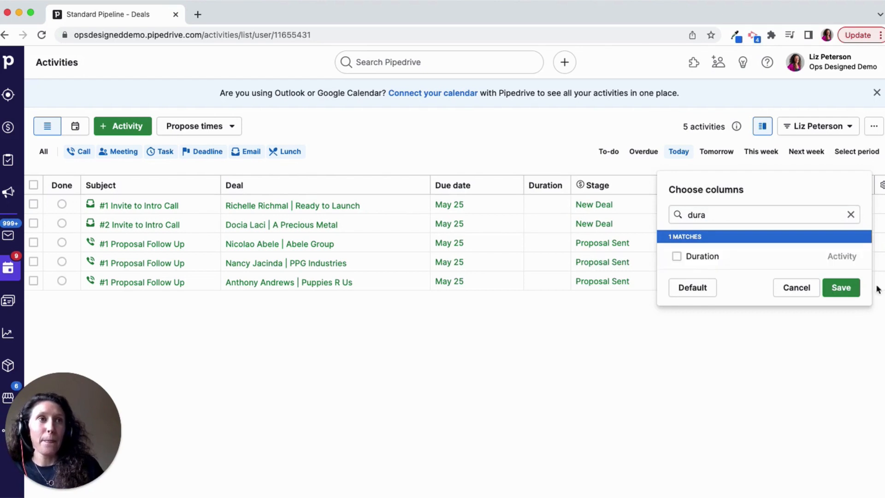
click(706, 343)
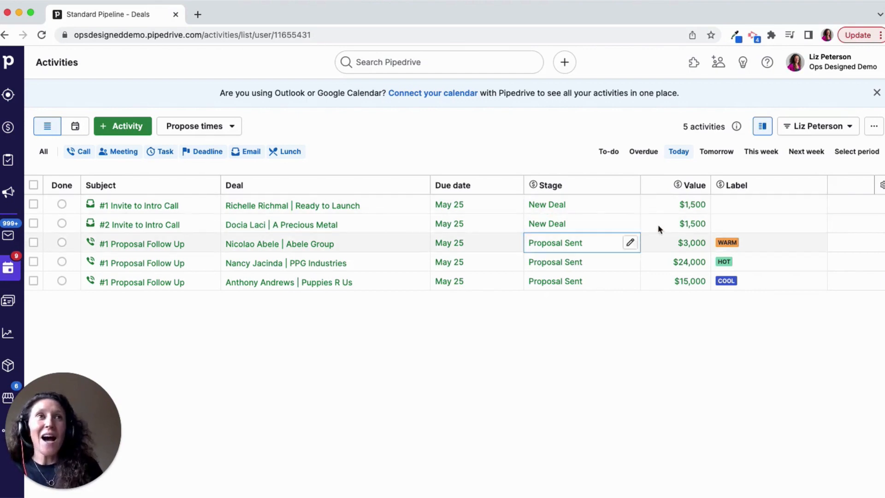
- Show this week's activities and sort them by subject in ascending order
click(743, 156)
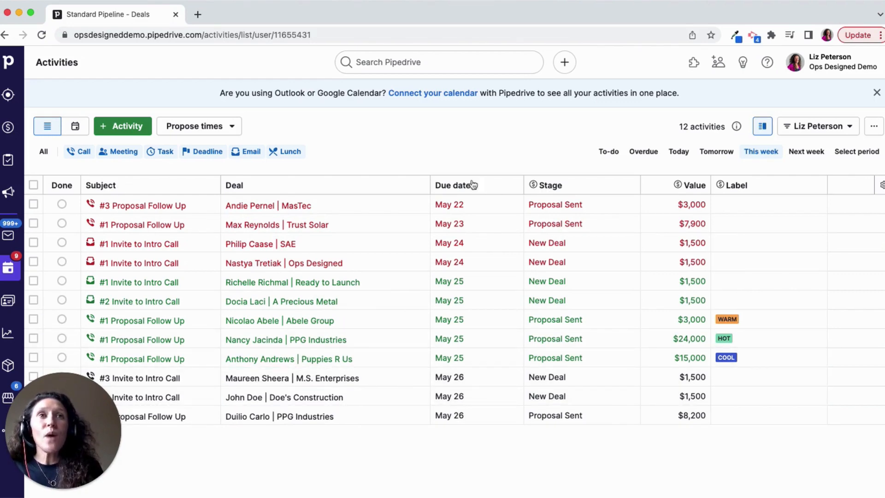
click(199, 186)
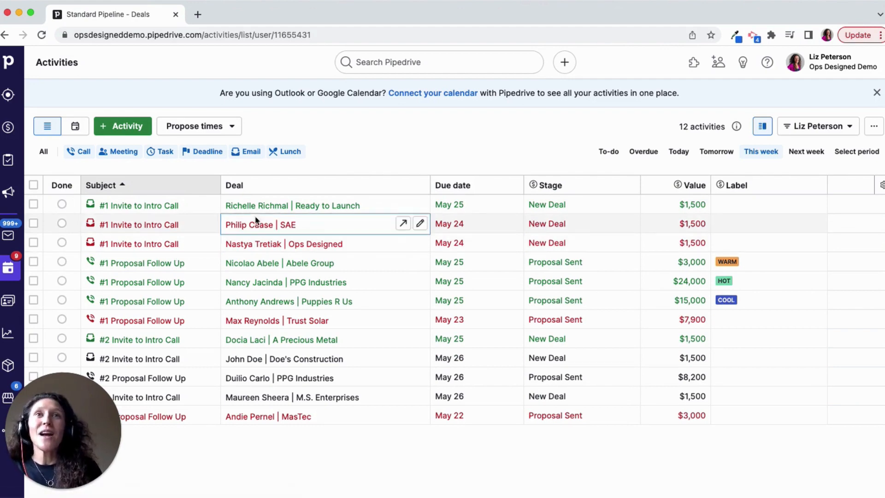
- Preview the Ready to Launch deal beside the list, then close the preview and open the deal in a new browser tab
click(275, 206)
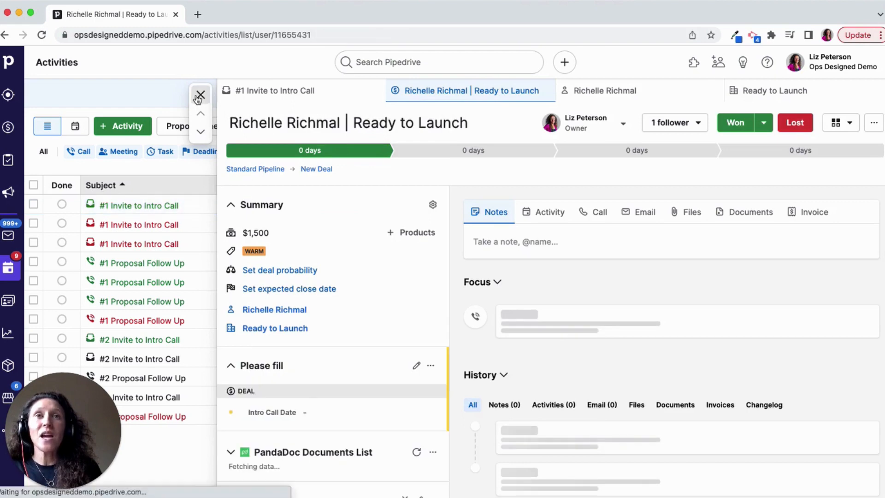
click(200, 95)
mouse_move(406, 207)
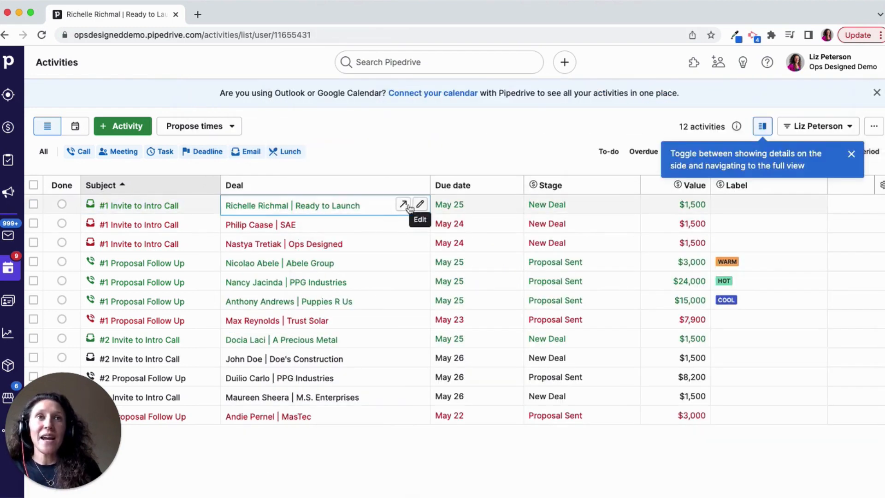
click(403, 205)
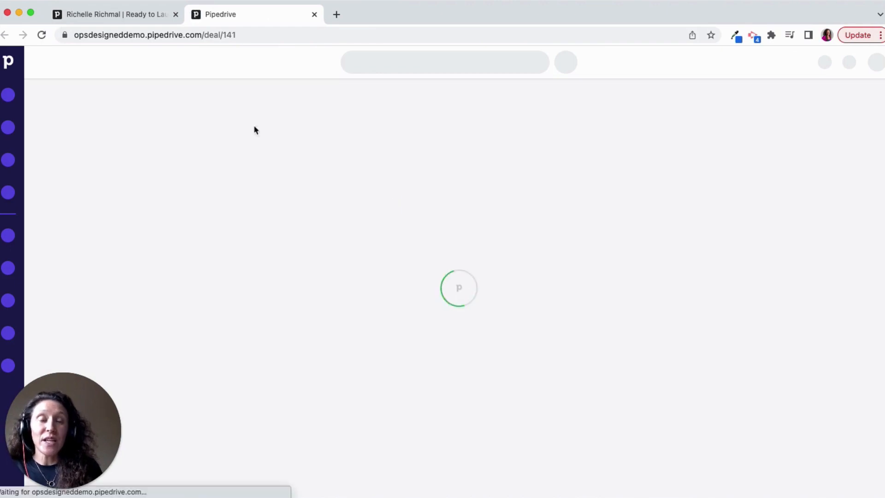
- Mark the #1 Invite to Intro Call activity as done on the Ready to Launch deal page and return to the activities list
click(146, 16)
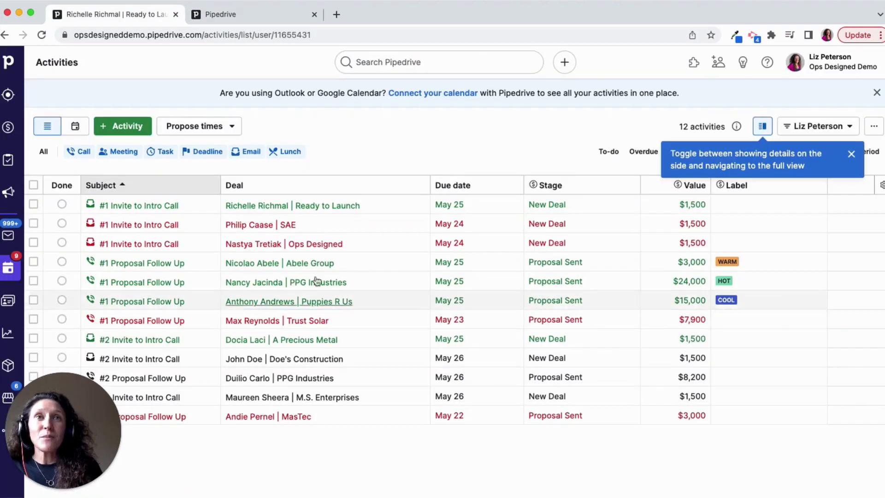
click(263, 14)
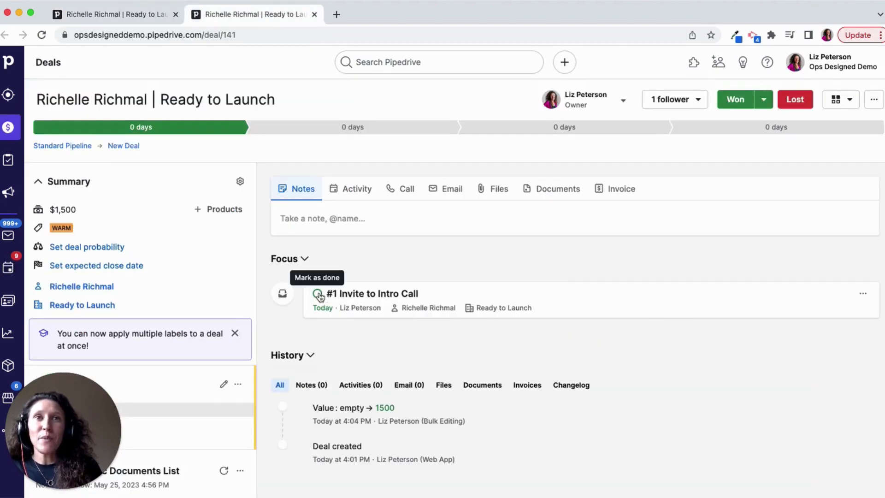
click(317, 293)
click(130, 21)
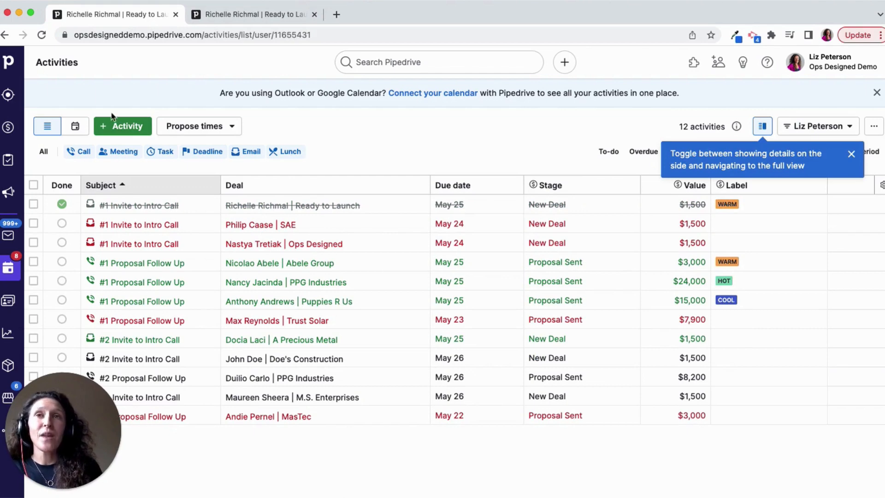
- Open the Standard Pipeline deals board and look over the deals' activity status in each stage
click(11, 129)
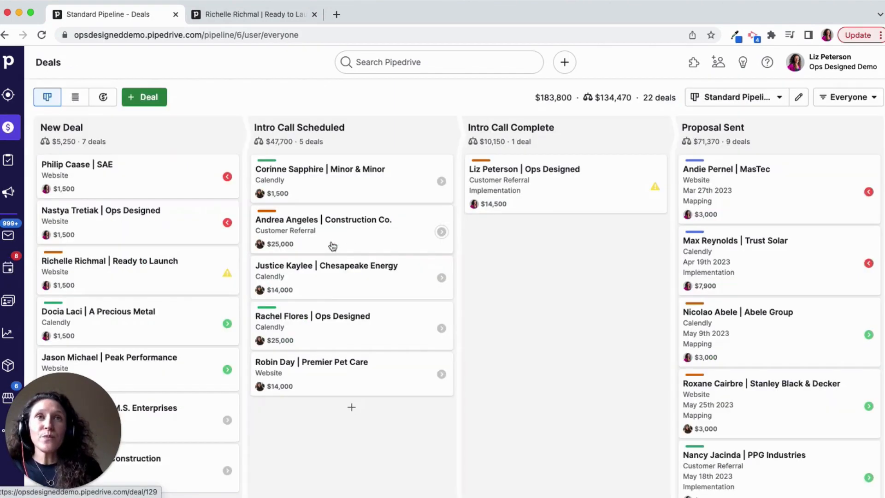
scroll(528, 283, down, 1)
scroll(527, 283, up, 1)
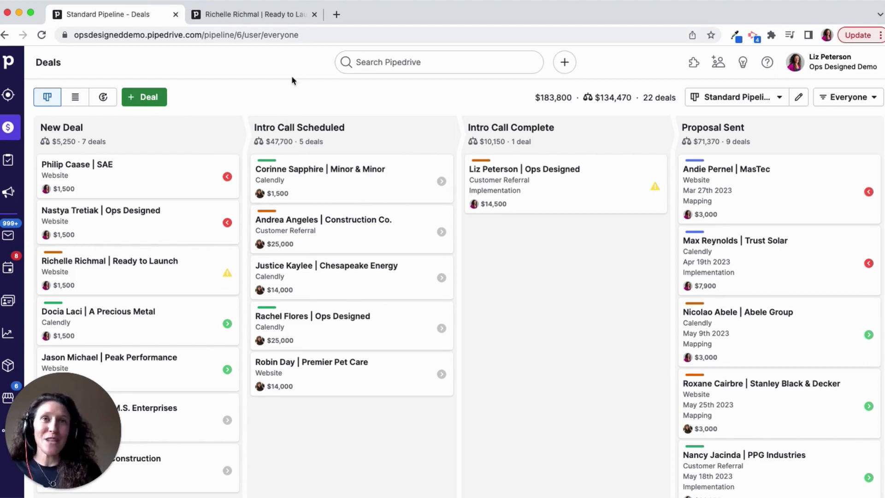
- Revisit the activities list and go back to the deals board to check the Proposal Sent stage's total
click(8, 269)
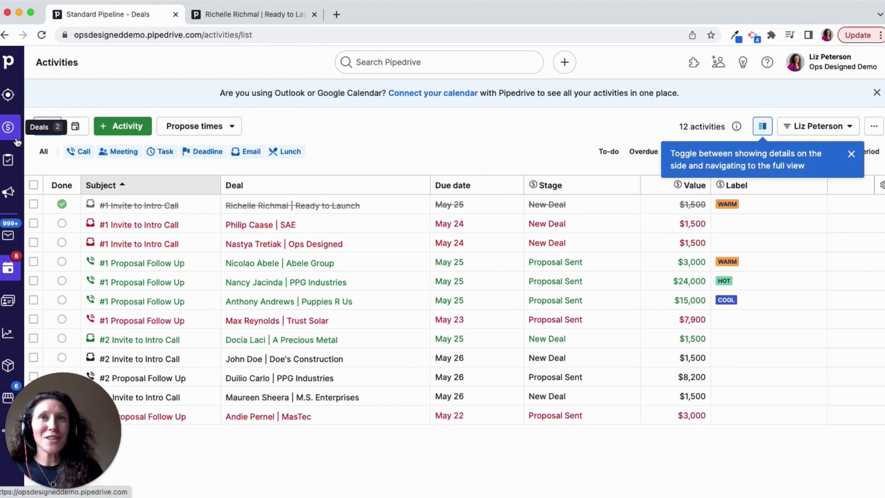
click(8, 127)
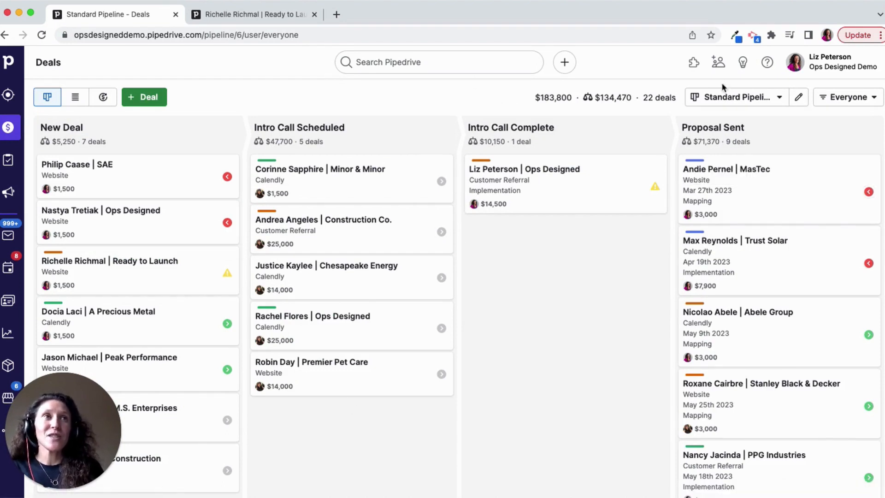
mouse_move(755, 127)
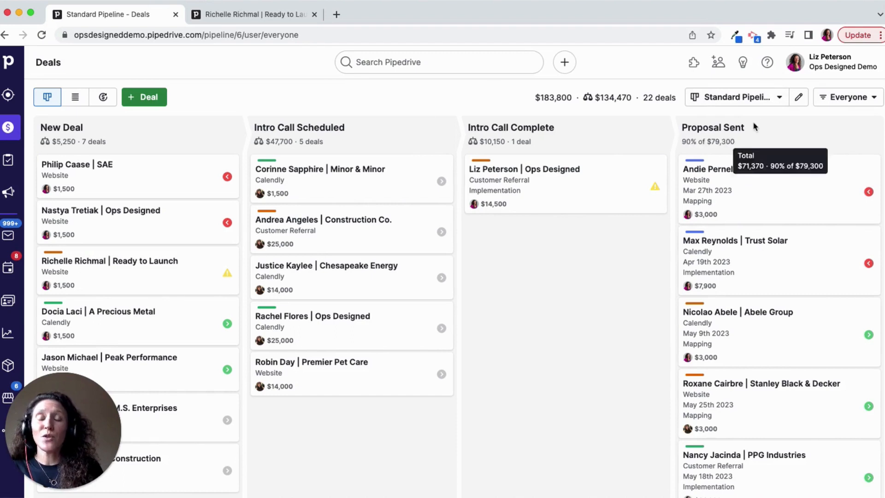